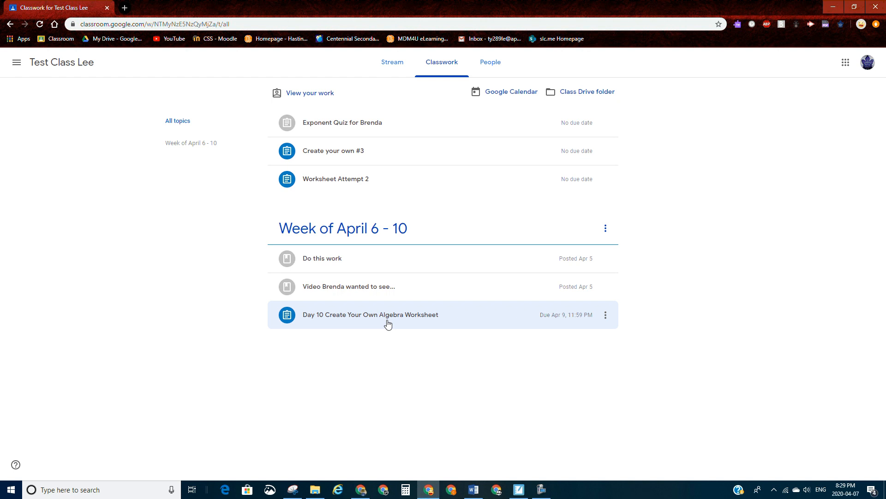
# Expand the Day 10 assignment, read through its instructions, and open the STUDENT worksheet Doc
pyautogui.click(388, 325)
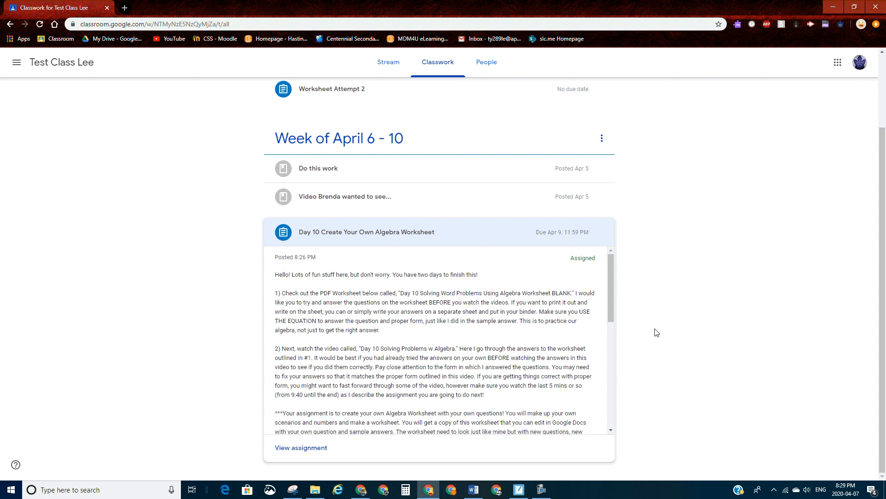
pyautogui.moveTo(610, 297)
pyautogui.mouseDown()
pyautogui.moveTo(620, 347)
pyautogui.moveTo(618, 303)
pyautogui.mouseUp()
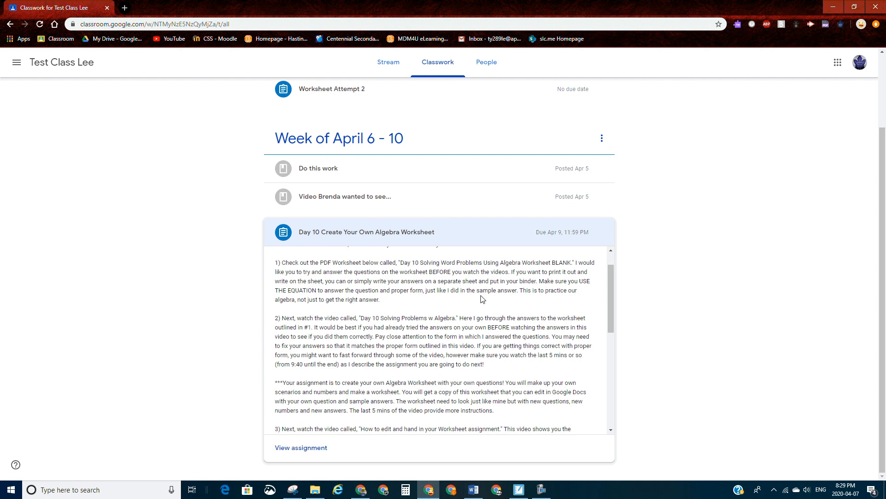
pyautogui.moveTo(612, 297); pyautogui.dragTo(613, 311)
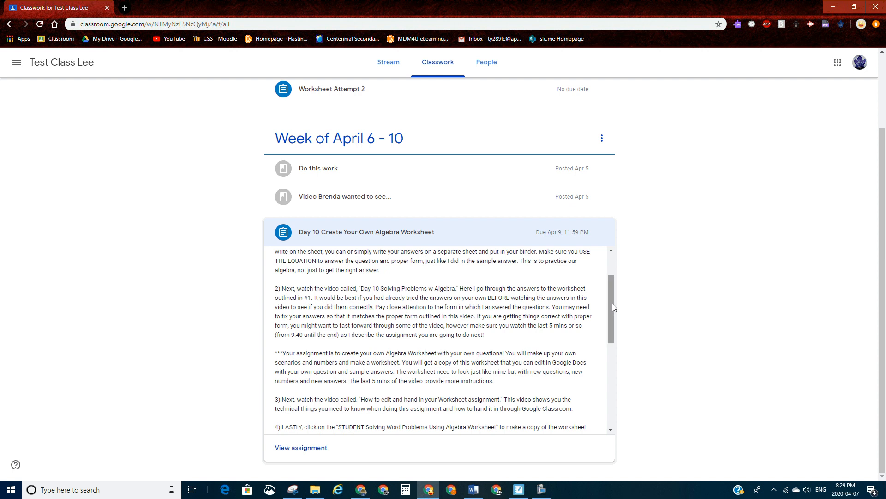
pyautogui.moveTo(612, 307); pyautogui.dragTo(621, 353)
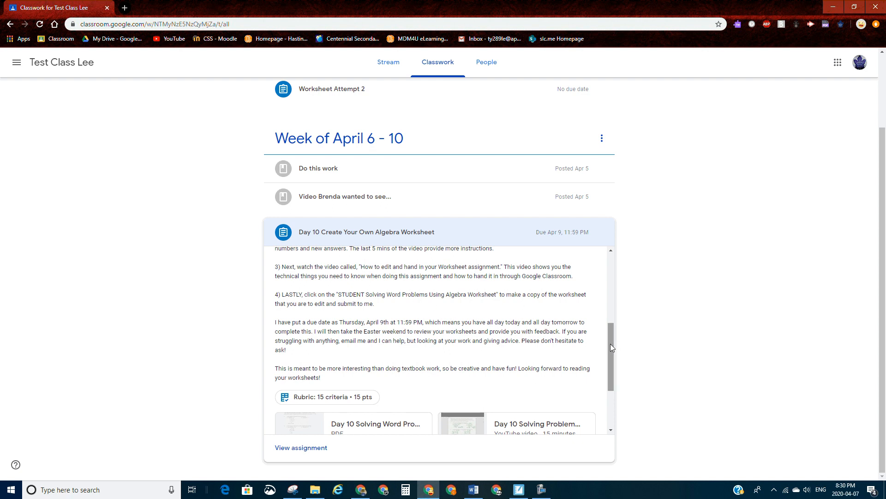
pyautogui.moveTo(610, 344); pyautogui.dragTo(617, 386)
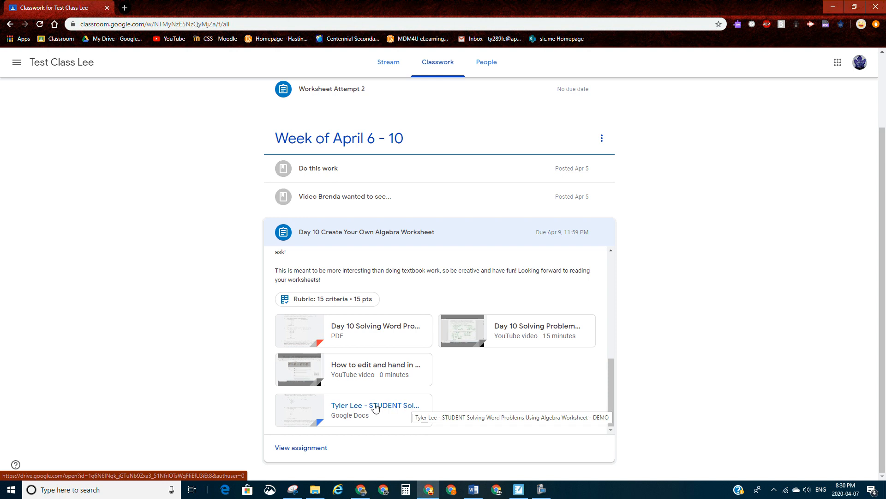
pyautogui.click(375, 406)
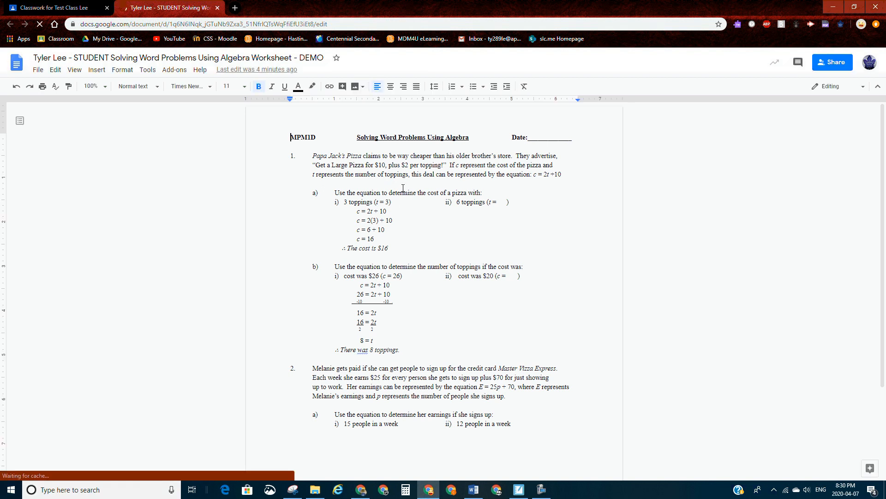
pyautogui.click(479, 172)
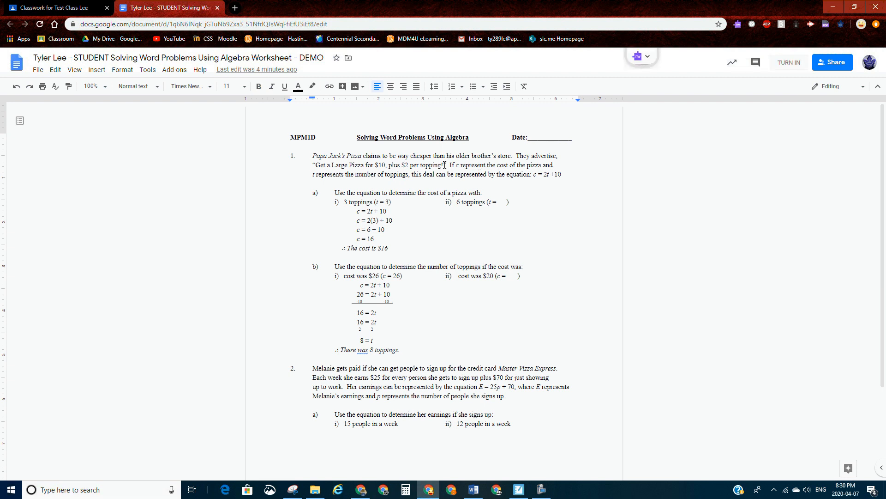
pyautogui.moveTo(444, 164); pyautogui.dragTo(430, 165)
pyautogui.click(432, 156)
# Replace problem 1's pizza sentence with Franks Ice Cream: $2 for ice cream, $0.50 for toppings
pyautogui.moveTo(511, 156); pyautogui.dragTo(313, 156)
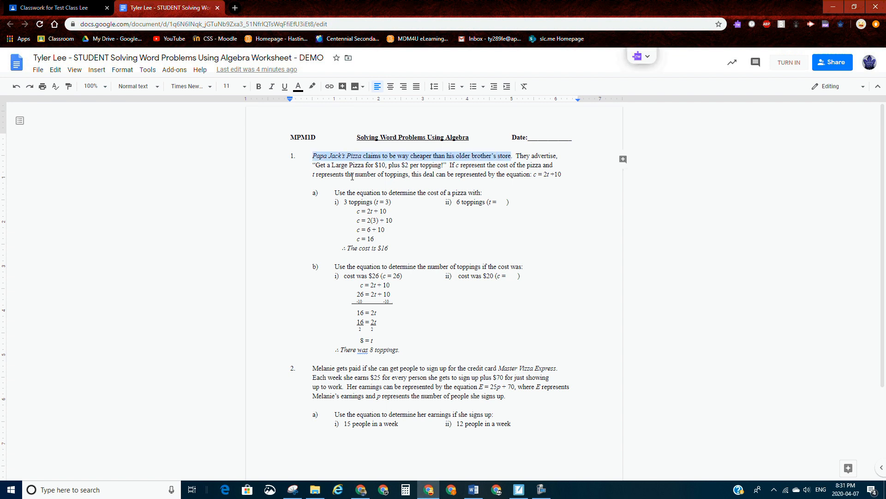
pyautogui.write('Franks Ice')
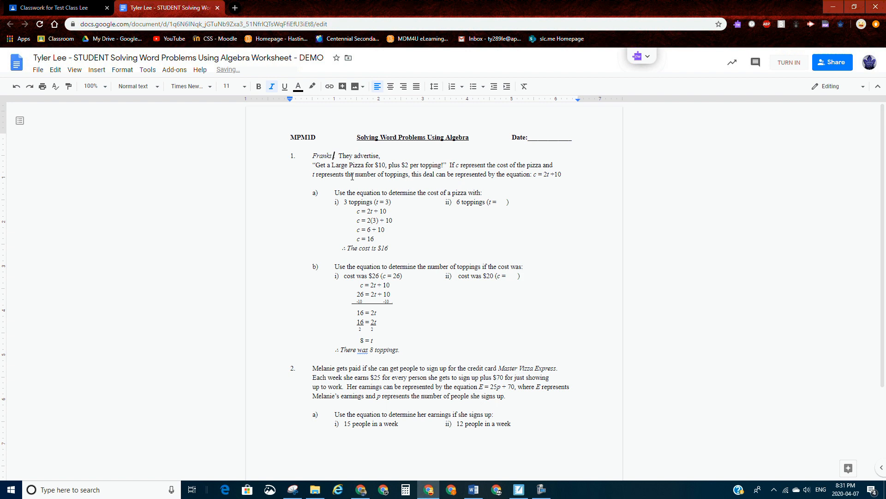
pyautogui.write(' Cream')
pyautogui.press('Right')
pyautogui.press('Right')
pyautogui.press('Right')
pyautogui.press('Right')
pyautogui.press('Right')
pyautogui.press('Right')
pyautogui.press('Right')
pyautogui.press('Right')
pyautogui.press('Right')
pyautogui.press('Right')
pyautogui.press('Right')
pyautogui.press('Right')
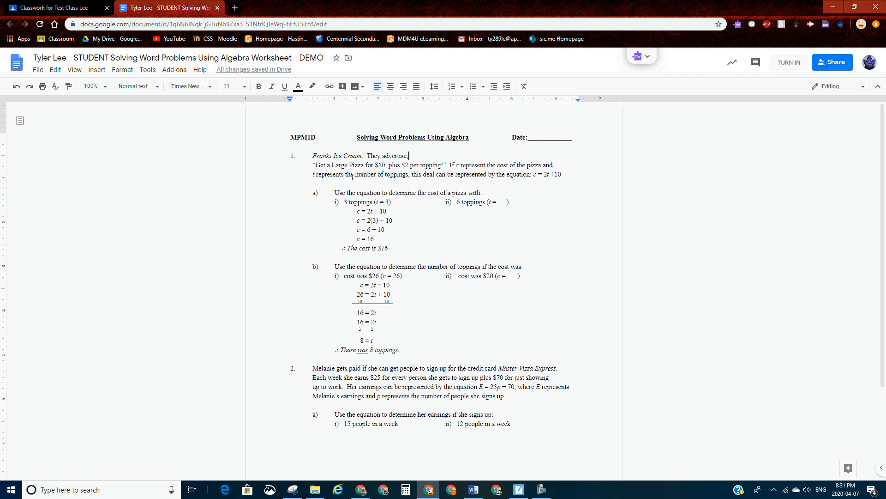
pyautogui.press('BackSpace')
pyautogui.press('BackSpace')
pyautogui.press('BackSpace')
pyautogui.press('BackSpace')
pyautogui.press('BackSpace')
pyautogui.press('BackSpace')
pyautogui.press('BackSpace')
pyautogui.press('BackSpace')
pyautogui.press('BackSpace')
pyautogui.press('BackSpace')
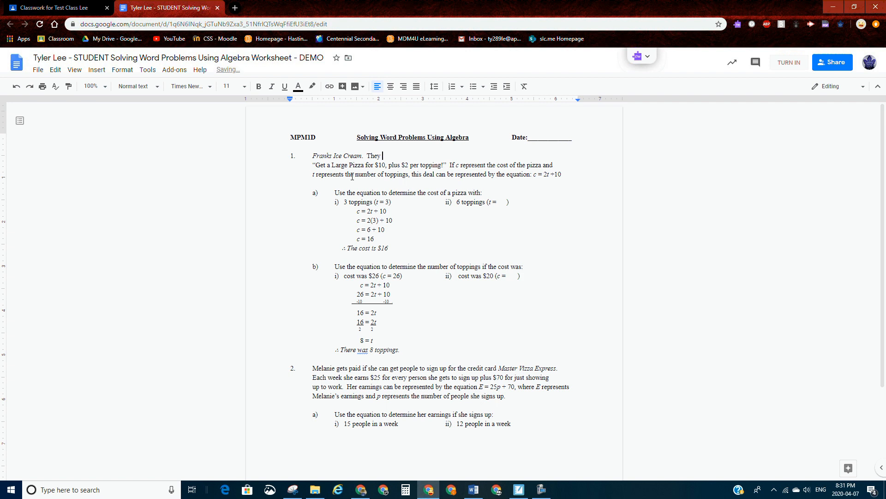
pyautogui.write('price is $2 for ice cream and $0.50 for top')
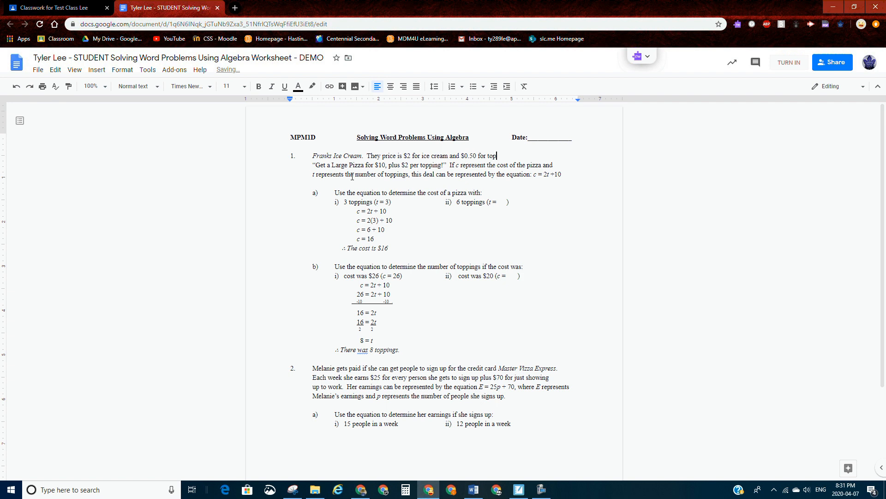
pyautogui.write('pings')
pyautogui.moveTo(447, 165); pyautogui.dragTo(312, 165)
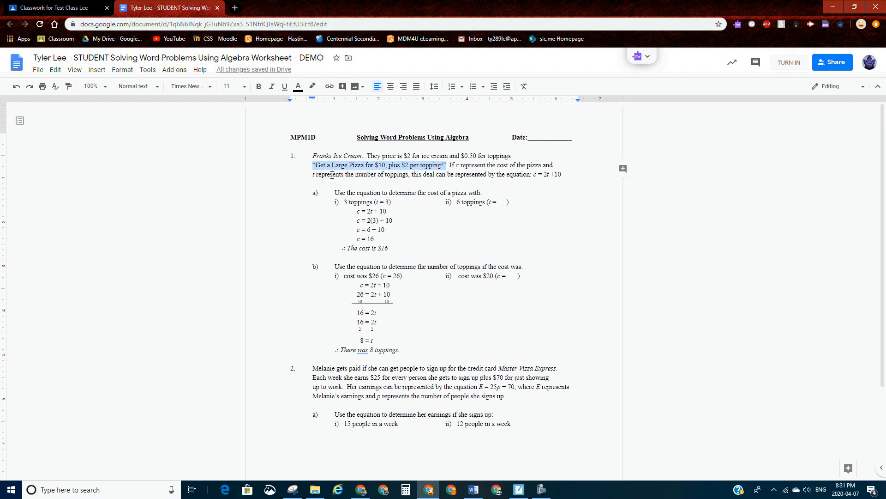
# Delete the Large Pizza advertisement quote and change the equation to c = 0.50t + 2
pyautogui.press('BackSpace')
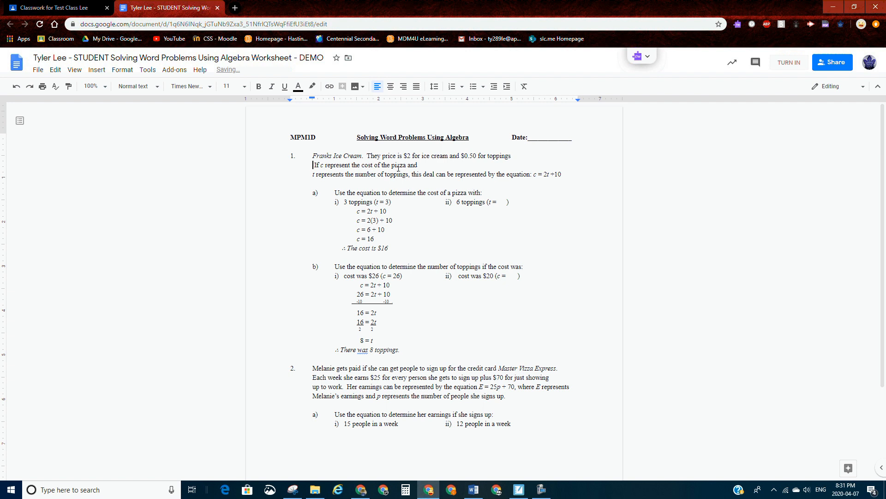
pyautogui.click(548, 175)
pyautogui.press('BackSpace')
pyautogui.write('0.2')
pyautogui.press('BackSpace')
pyautogui.write('50')
pyautogui.press('BackSpace')
pyautogui.press('BackSpace')
pyautogui.write('2')
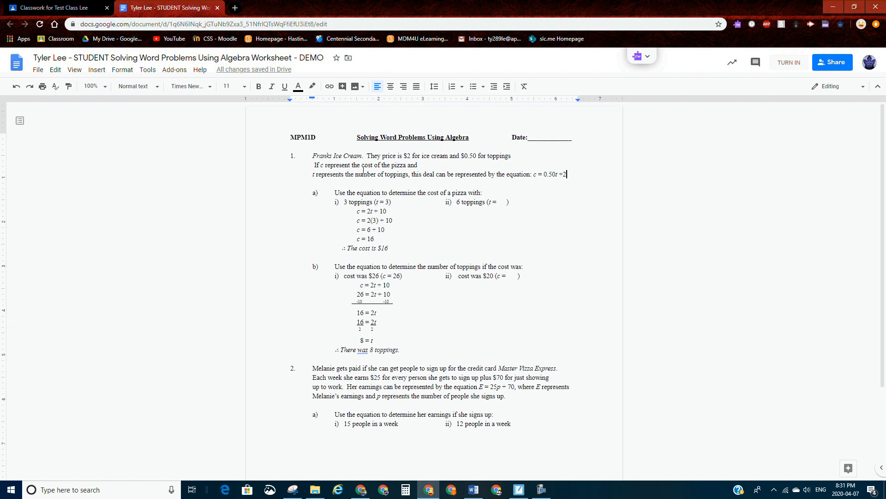
# In part a) i, change 3 toppings to 5, set t = 5, and write c = 0.50t + 2
pyautogui.click(348, 202)
pyautogui.press('BackSpace')
pyautogui.write('5')
pyautogui.click(387, 199)
pyautogui.press('Delete')
pyautogui.write('5')
pyautogui.press('BackSpace')
pyautogui.write('0.50')
pyautogui.press('Right')
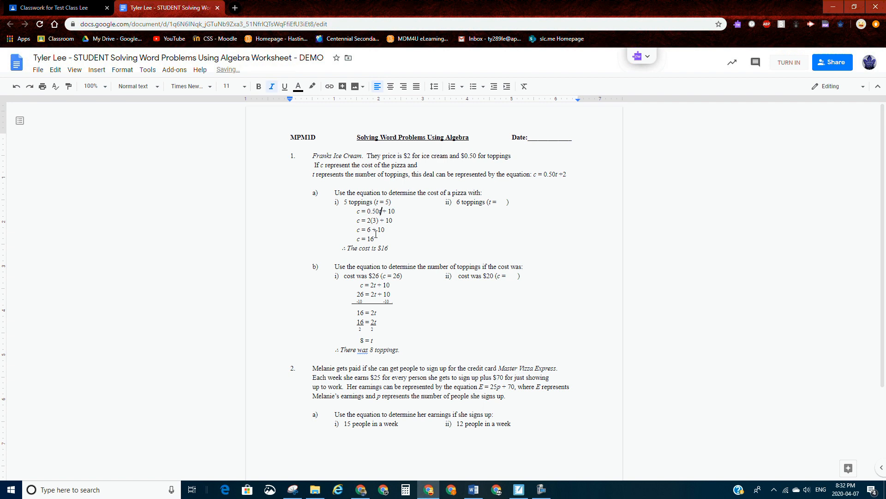
pyautogui.press('Right')
pyautogui.press('Right')
pyautogui.press('Right')
pyautogui.write('2')
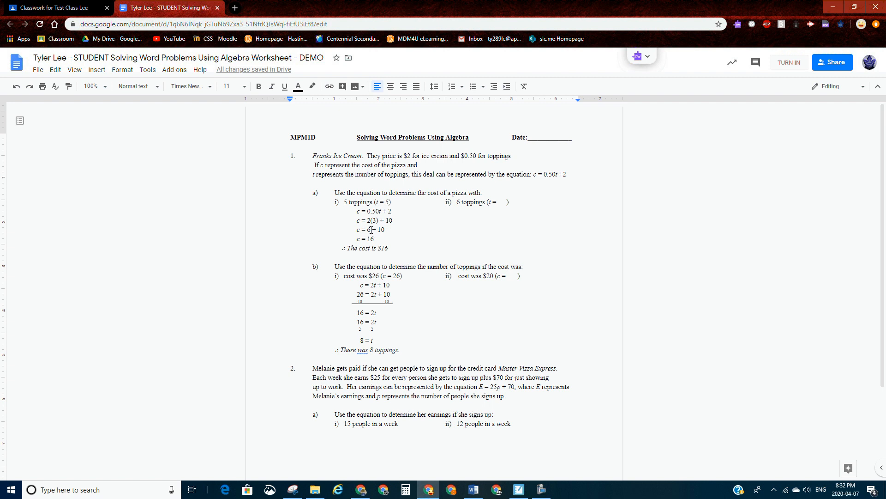
# Change the substitution line to c = 0.50(5) + 2
pyautogui.press('BackSpace')
pyautogui.write('0.50')
pyautogui.press('Right')
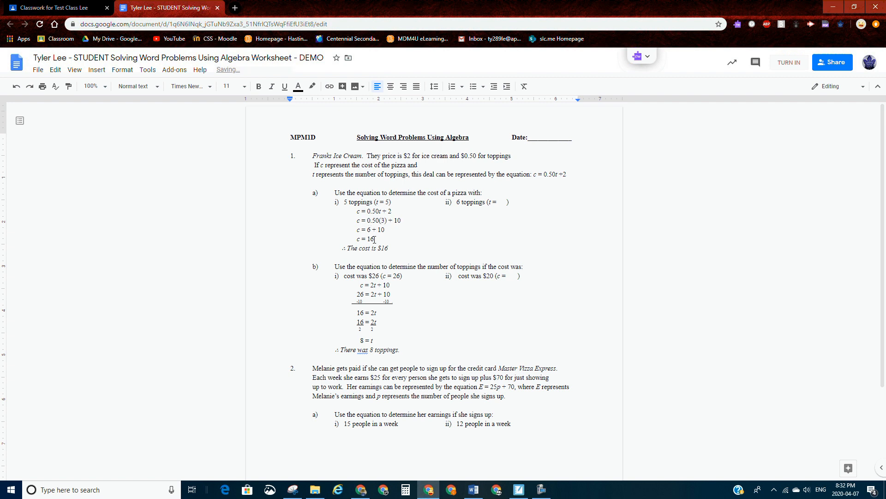
pyautogui.press('Delete')
pyautogui.write('5')
pyautogui.press('Right')
pyautogui.press('Right')
pyautogui.press('Right')
pyautogui.press('Right')
pyautogui.press('Delete')
pyautogui.press('Delete')
pyautogui.write('2')
# Change part a) ii to ask about 8 toppings instead of 6
pyautogui.click(382, 250)
pyautogui.click(459, 202)
pyautogui.press('BackSpace')
pyautogui.write('8')
# Change part b) i's cost from $26 to $3.50, including the c value in brackets
pyautogui.press('BackSpace')
pyautogui.press('BackSpace')
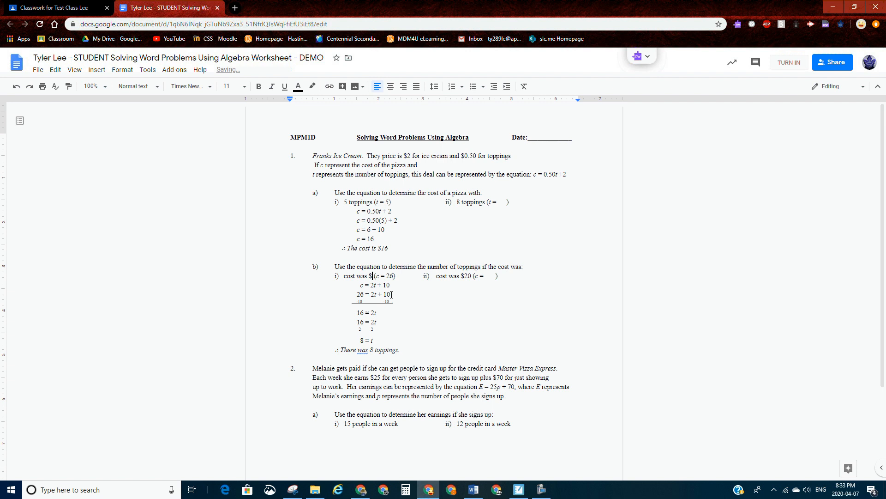
pyautogui.write('2')
pyautogui.press('BackSpace')
pyautogui.write('1.%0')
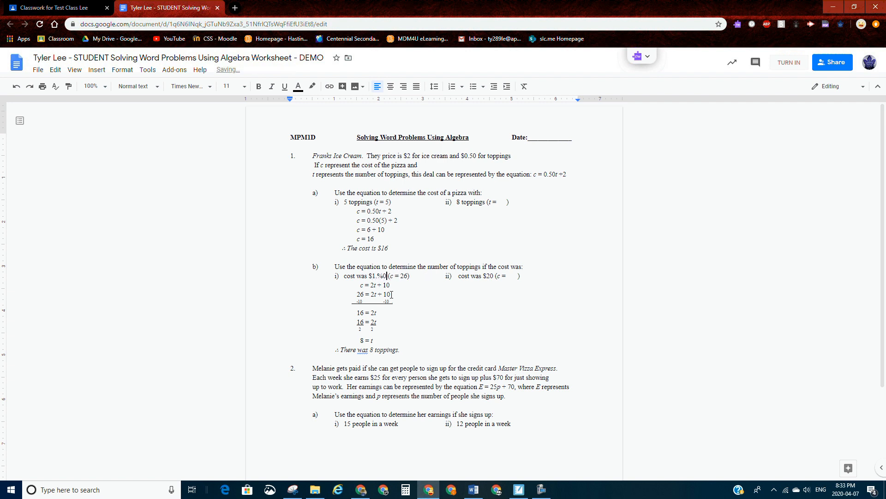
pyautogui.press('Left')
pyautogui.press('BackSpace')
pyautogui.press('BackSpace')
pyautogui.write('50')
pyautogui.press('Left')
pyautogui.press('Delete')
pyautogui.write('3')
pyautogui.press('Right')
pyautogui.press('Right')
pyautogui.press('Right')
pyautogui.press('Right')
pyautogui.press('Right')
pyautogui.press('Right')
pyautogui.press('Right')
pyautogui.press('Right')
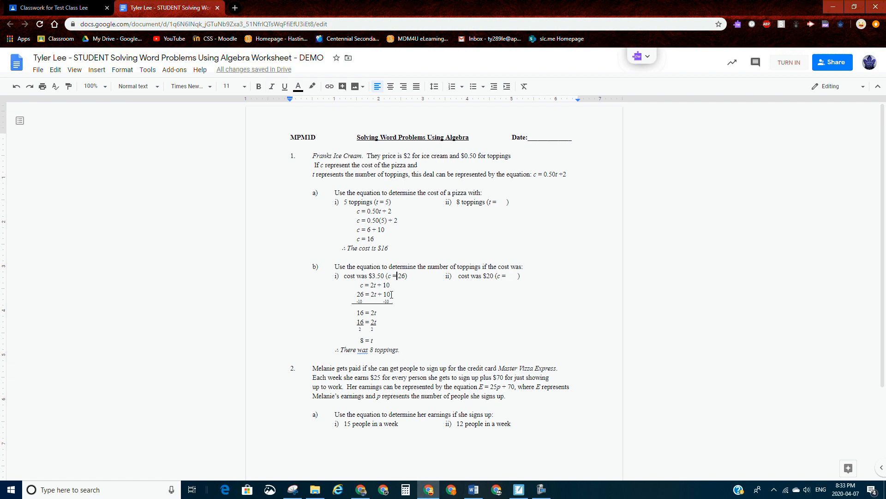
pyautogui.press('Delete')
pyautogui.write('3.50')
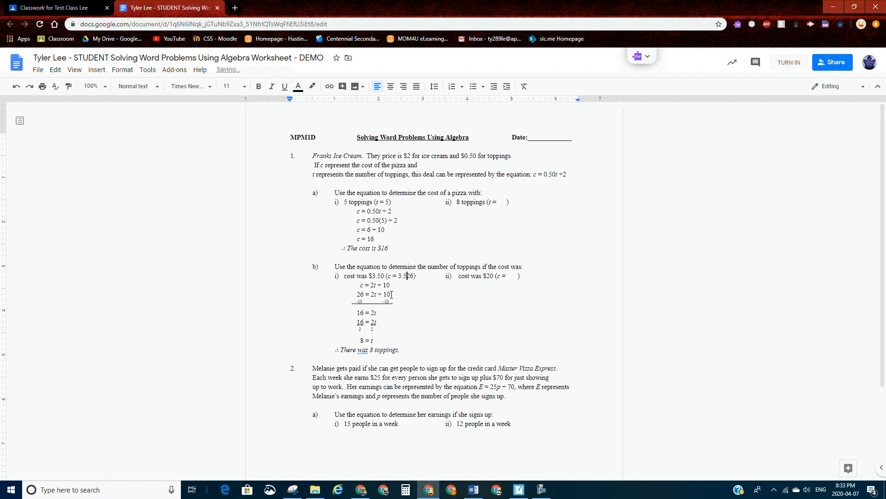
pyautogui.press('Delete')
# Rewrite the working equation as 3.50 = 0.50t + 2
pyautogui.press('Down')
pyautogui.press('Left')
pyautogui.press('Left')
pyautogui.press('Left')
pyautogui.press('Left')
pyautogui.press('Left')
pyautogui.press('Left')
pyautogui.press('Left')
pyautogui.press('Left')
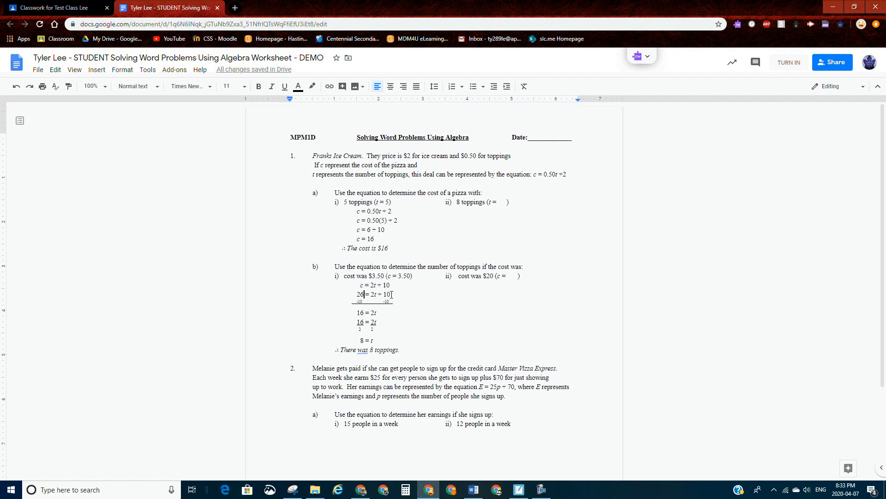
pyautogui.press('BackSpace')
pyautogui.press('BackSpace')
pyautogui.write('3.50')
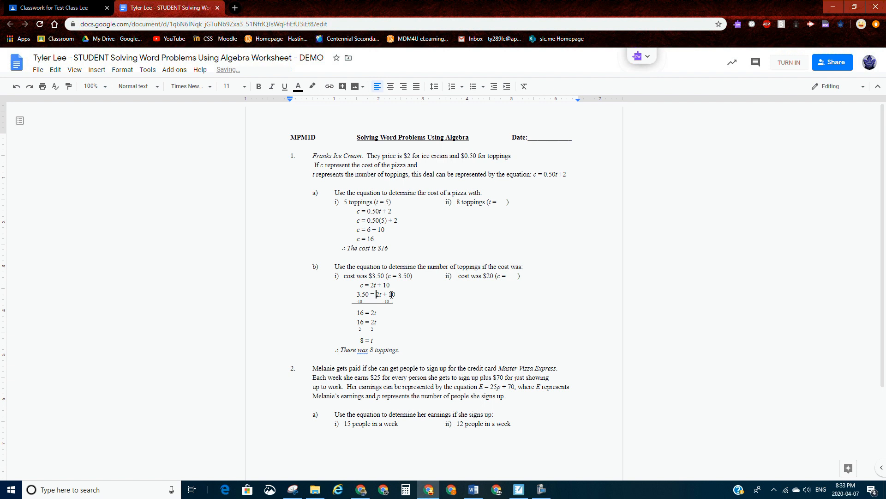
pyautogui.press('Delete')
pyautogui.write('0.50')
pyautogui.press('Delete')
pyautogui.hotkey('ctrl', 'z')
pyautogui.press('BackSpace')
pyautogui.press('BackSpace')
pyautogui.write('2')
# Change the underlined subtraction line from -10 -10 to -2 -2
pyautogui.click(372, 305)
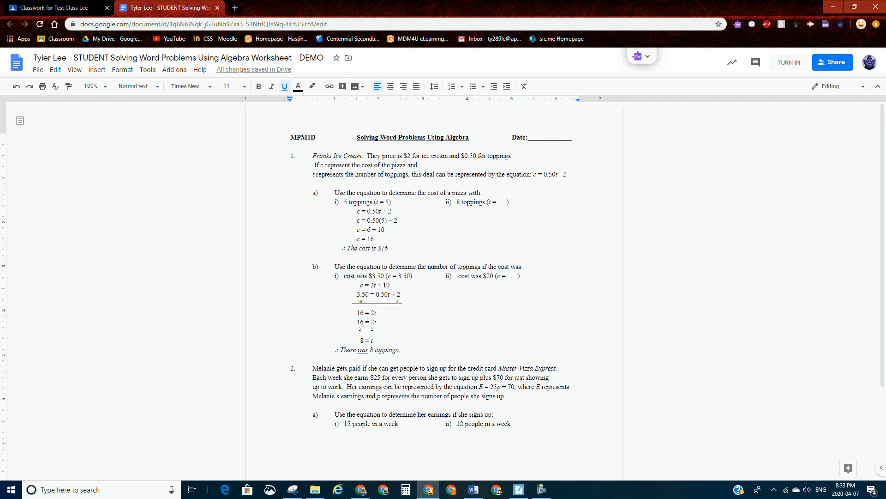
pyautogui.press('BackSpace')
pyautogui.click(367, 315)
pyautogui.click(493, 276)
# Replace part b) ii's $20 cost with $4.00
pyautogui.press('BackSpace')
pyautogui.press('BackSpace')
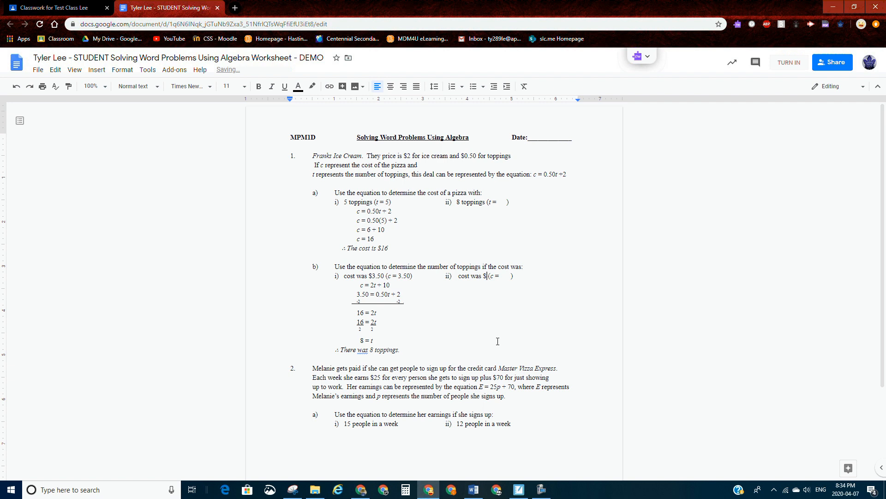
pyautogui.write('19.99')
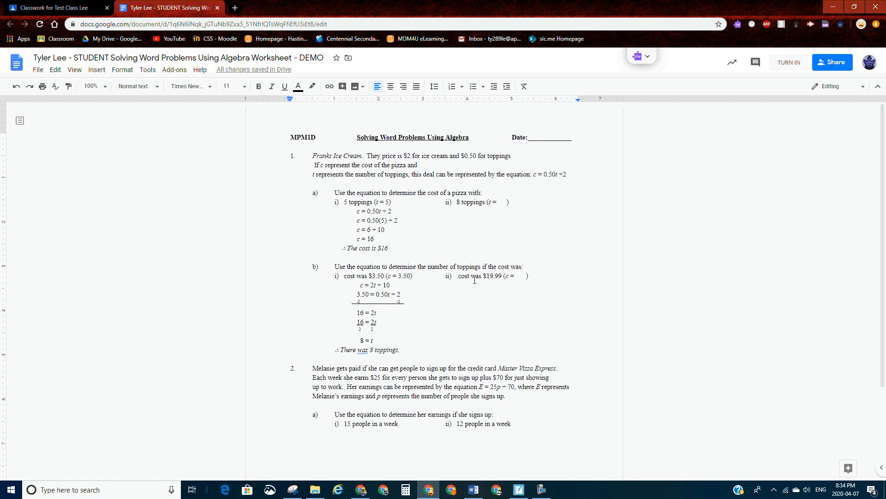
pyautogui.moveTo(483, 276); pyautogui.dragTo(499, 273)
pyautogui.write('$19')
pyautogui.press('BackSpace')
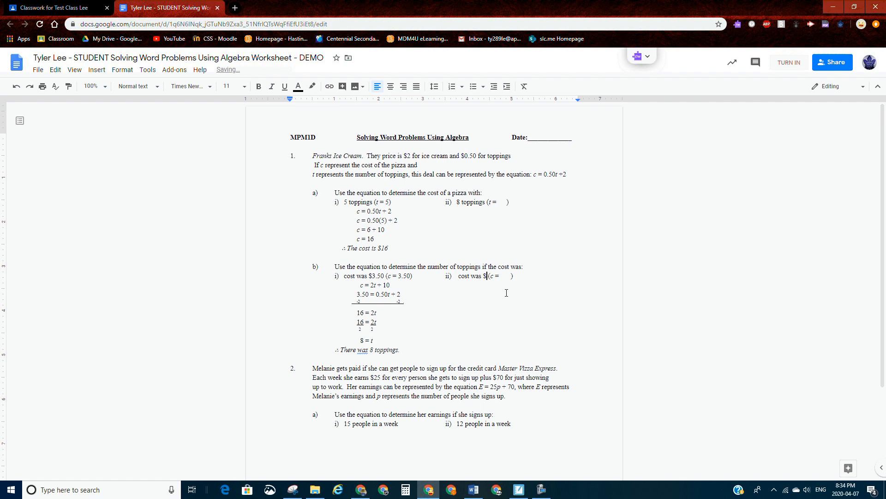
pyautogui.write('2')
pyautogui.press('BackSpace')
pyautogui.press('BackSpace')
pyautogui.press('BackSpace')
pyautogui.write('4.00')
# Overwrite question 2's opening credit-card scenario with a short placeholder sentence
pyautogui.scroll(-3, 531, 305)
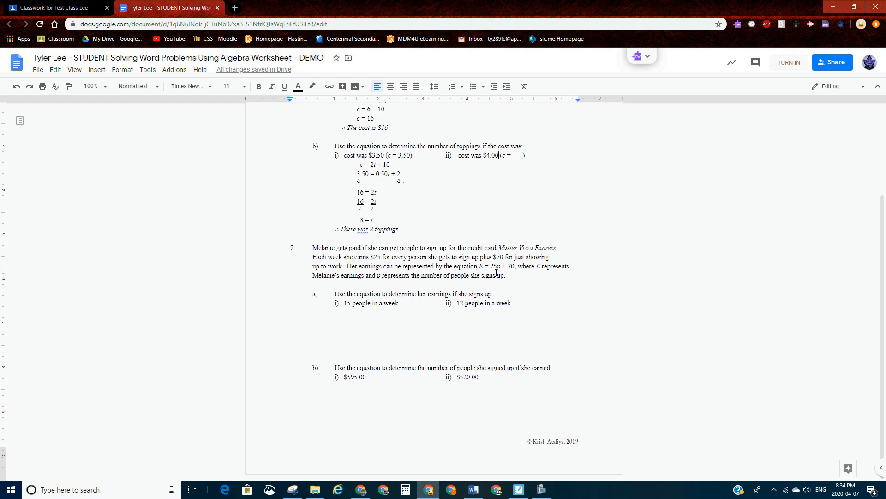
pyautogui.moveTo(512, 279); pyautogui.dragTo(332, 248)
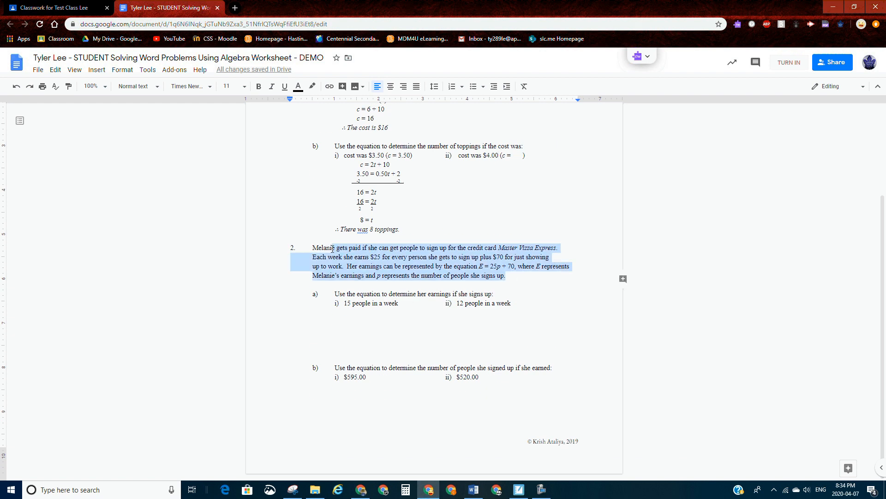
pyautogui.click(332, 248)
pyautogui.moveTo(453, 267); pyautogui.dragTo(387, 270)
pyautogui.click(320, 248)
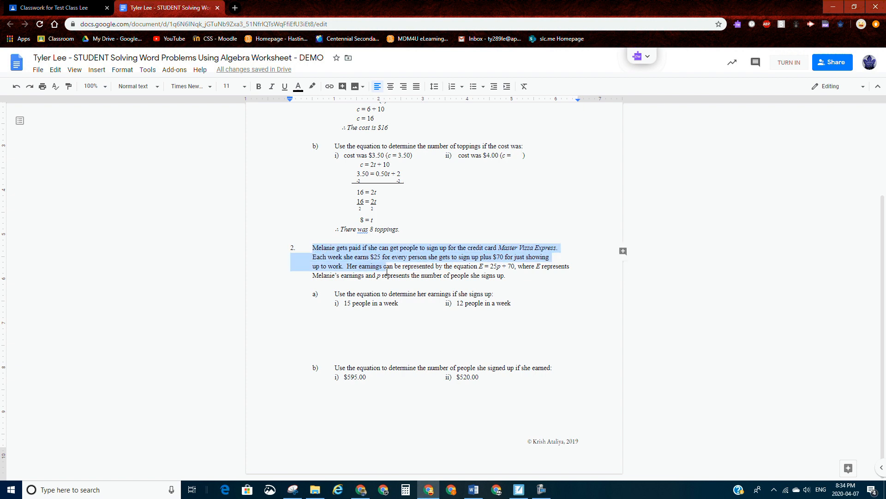
pyautogui.write('Nancy is w')
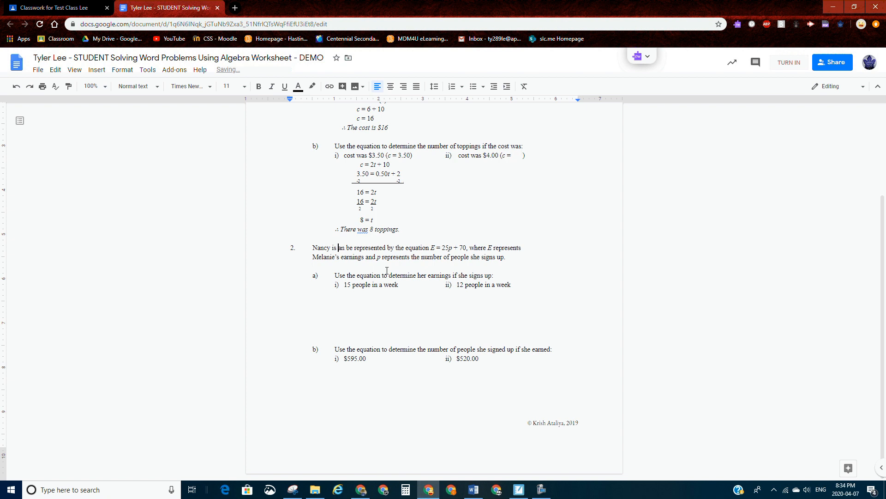
pyautogui.write('hatever')
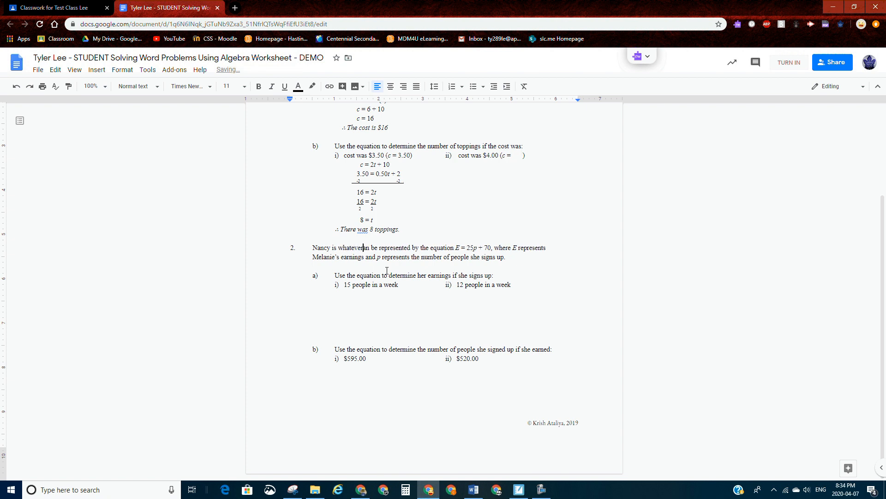
pyautogui.write('....')
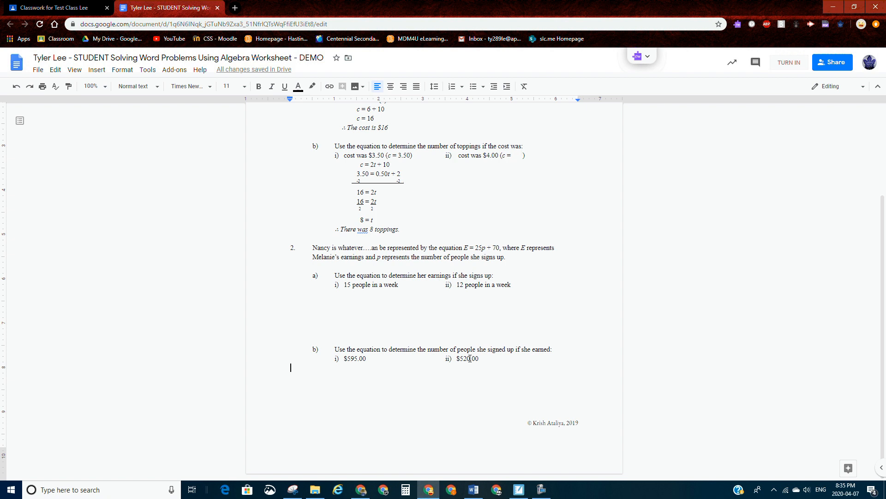
pyautogui.doubleClick(353, 359)
pyautogui.moveTo(463, 358); pyautogui.dragTo(476, 359)
pyautogui.click(473, 294)
# Replace the author's name in the © footer with the student's own name
pyautogui.click(536, 422)
pyautogui.moveTo(534, 422); pyautogui.dragTo(566, 422)
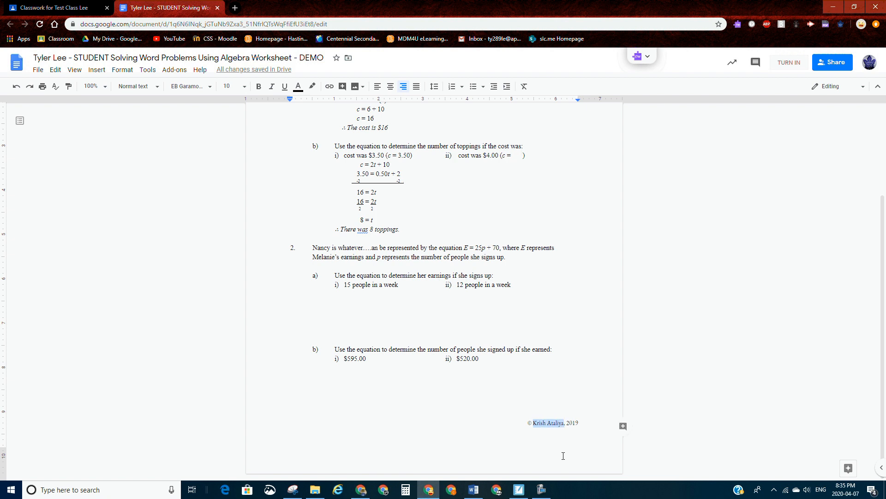
pyautogui.write('Chris Lee')
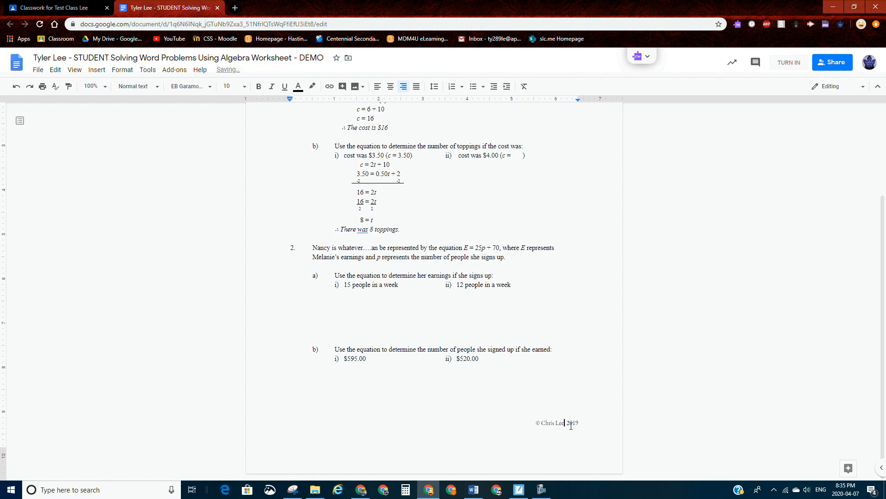
pyautogui.doubleClick(553, 422)
pyautogui.write('Tyler')
# Change the footer's copyright year from 2019 to 2020
pyautogui.click(573, 423)
pyautogui.write('20')
pyautogui.press('Delete')
pyautogui.press('Delete')
pyautogui.scroll(3, 526, 291)
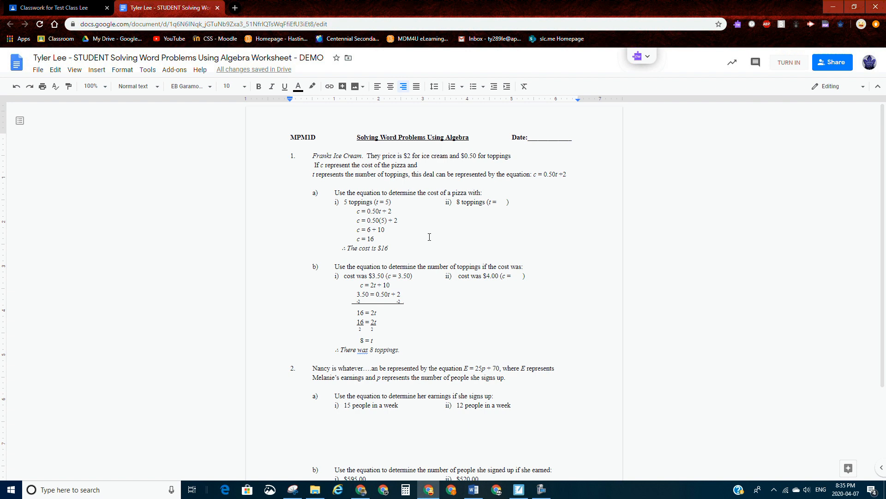
pyautogui.click(55, 9)
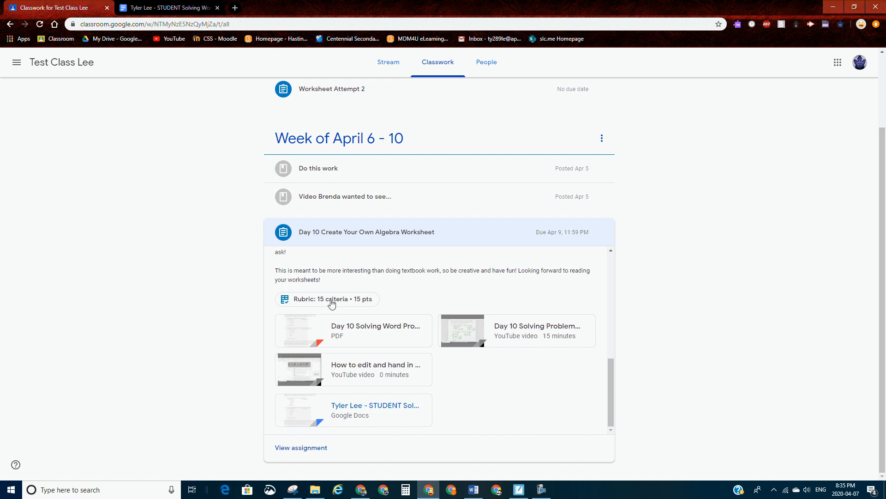
# Open the Day 10 assignment details, scroll through its 15-point rubric, and return to the top
pyautogui.click(311, 449)
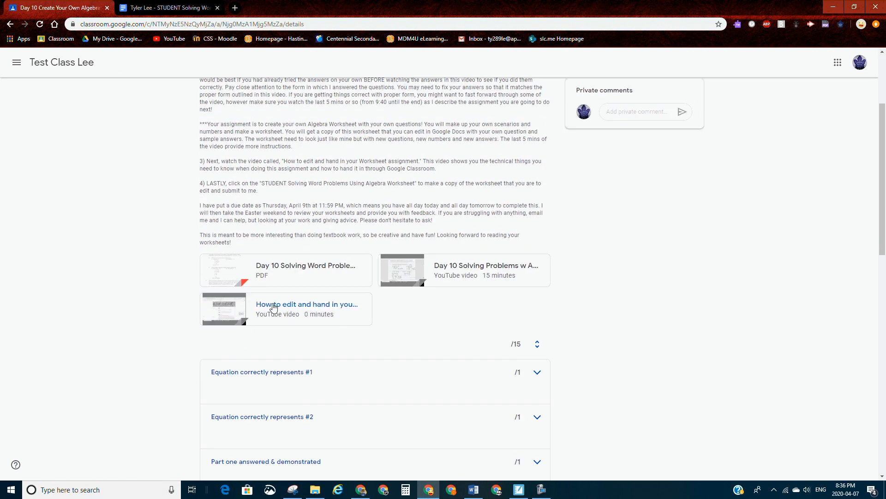
pyautogui.scroll(3, 290, 278)
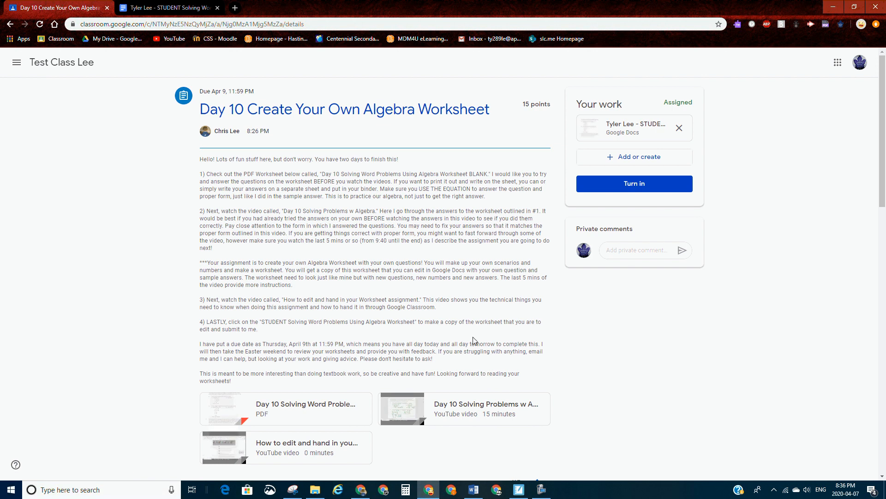
pyautogui.scroll(-5, 473, 341)
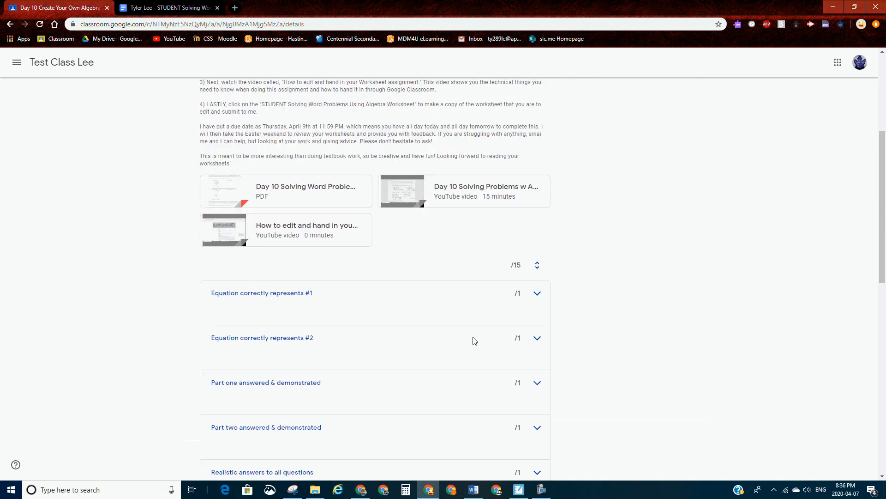
pyautogui.scroll(5, 473, 341)
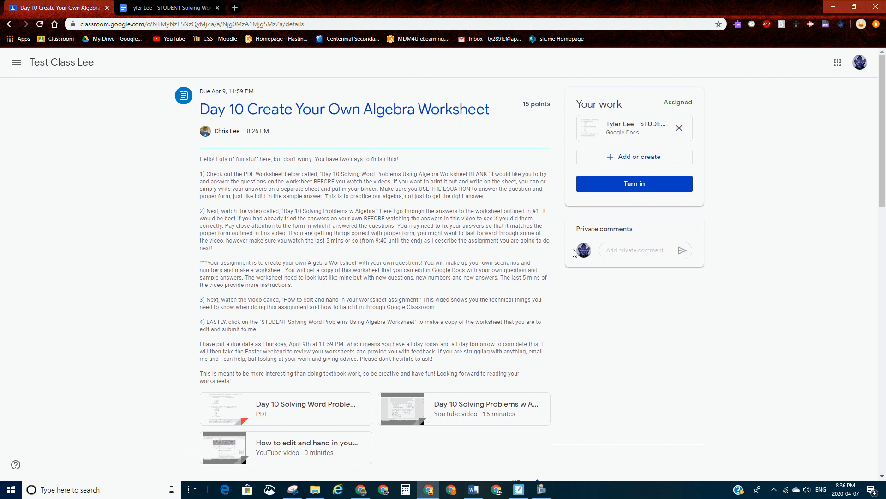
pyautogui.scroll(-8, 435, 424)
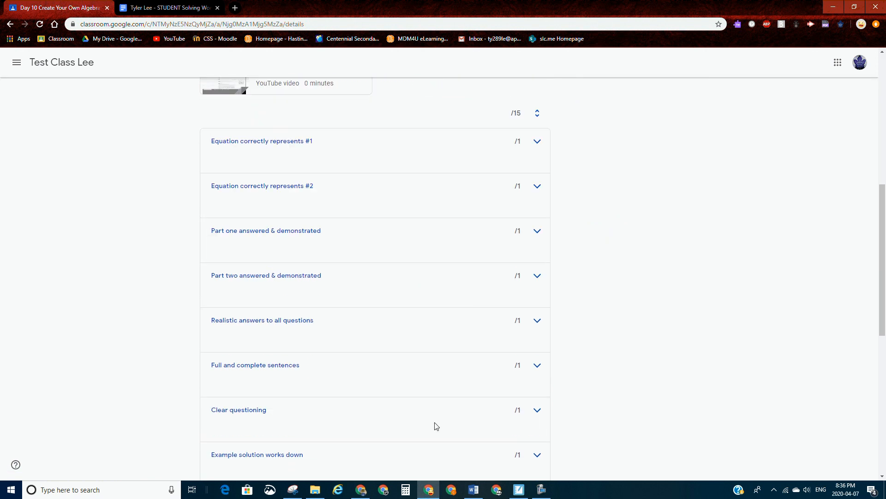
pyautogui.scroll(-4, 445, 427)
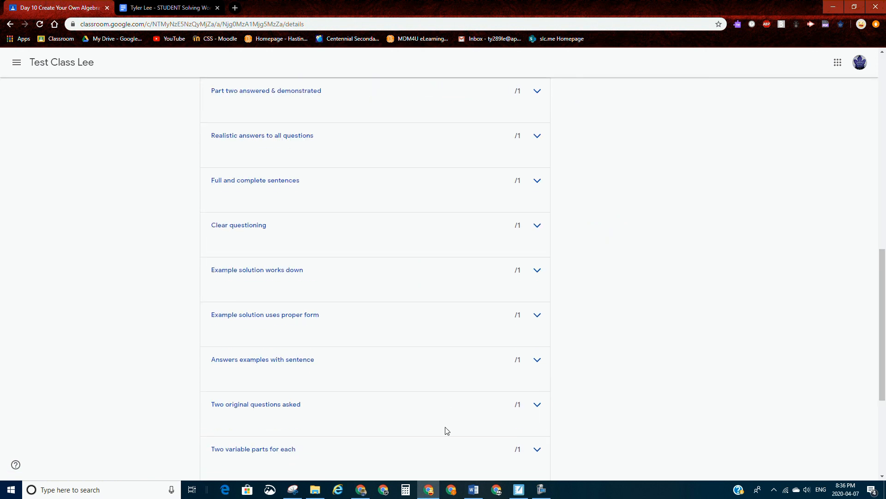
pyautogui.scroll(4, 446, 431)
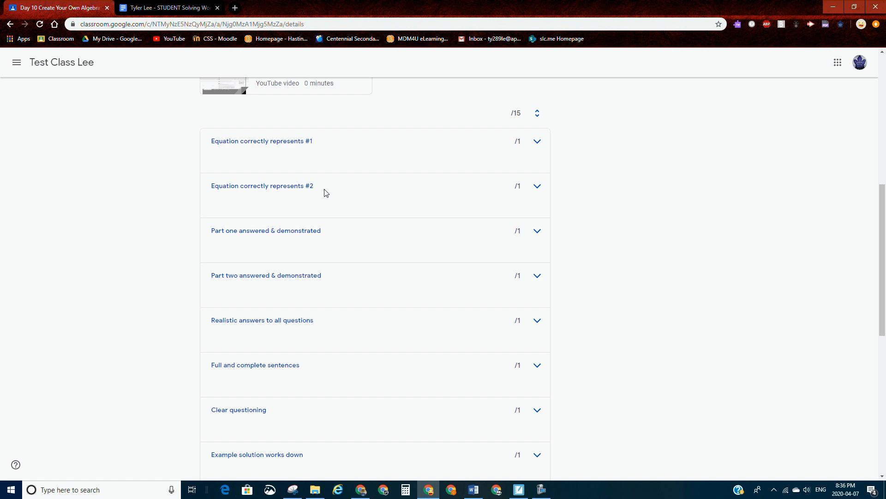
pyautogui.scroll(-1, 325, 192)
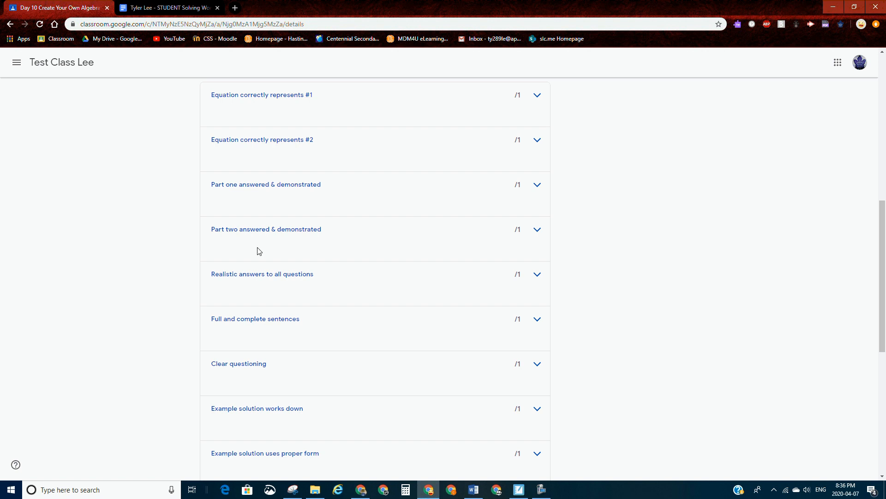
pyautogui.scroll(-1, 305, 284)
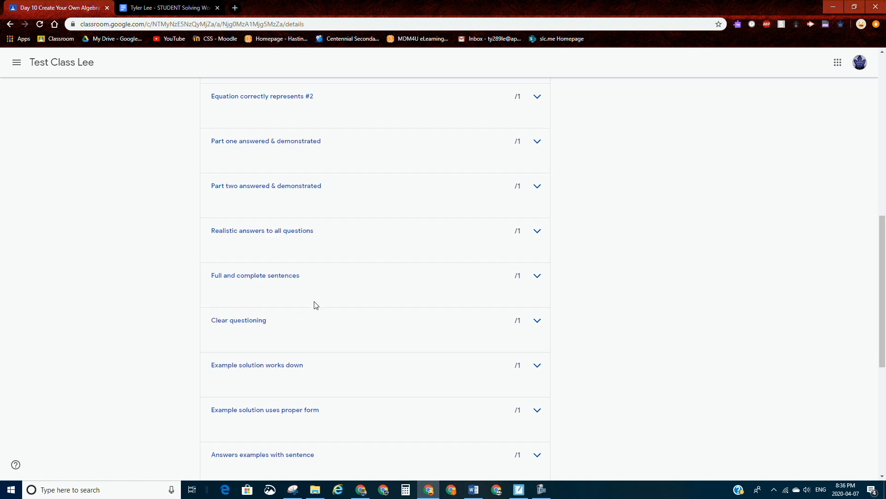
pyautogui.scroll(-4, 303, 314)
pyautogui.scroll(3, 277, 268)
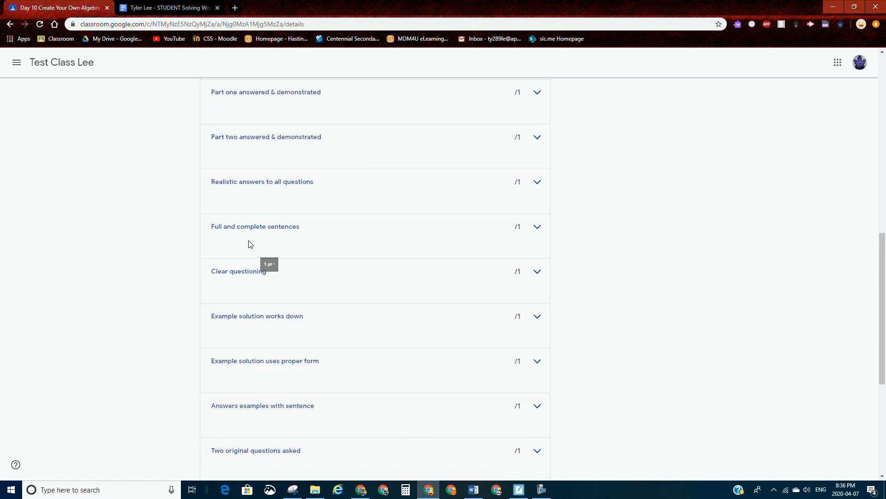
pyautogui.scroll(-3, 311, 305)
pyautogui.scroll(-1, 273, 277)
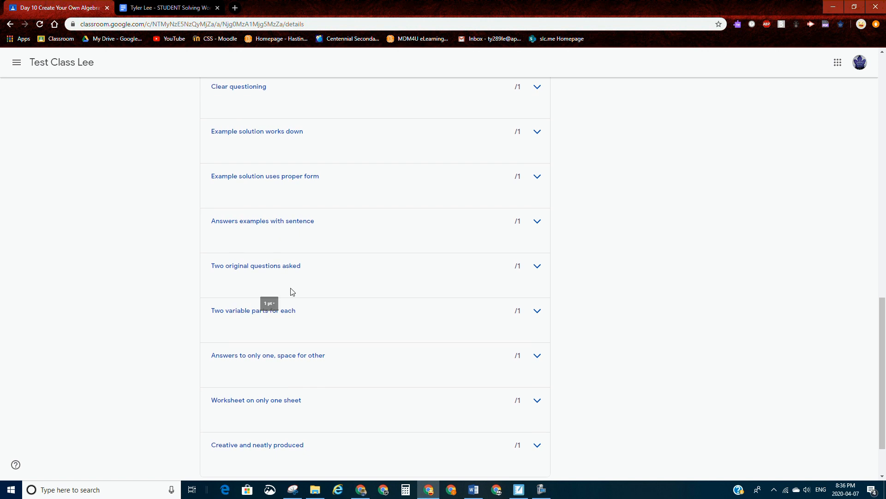
pyautogui.scroll(-1, 290, 291)
pyautogui.scroll(-1, 292, 291)
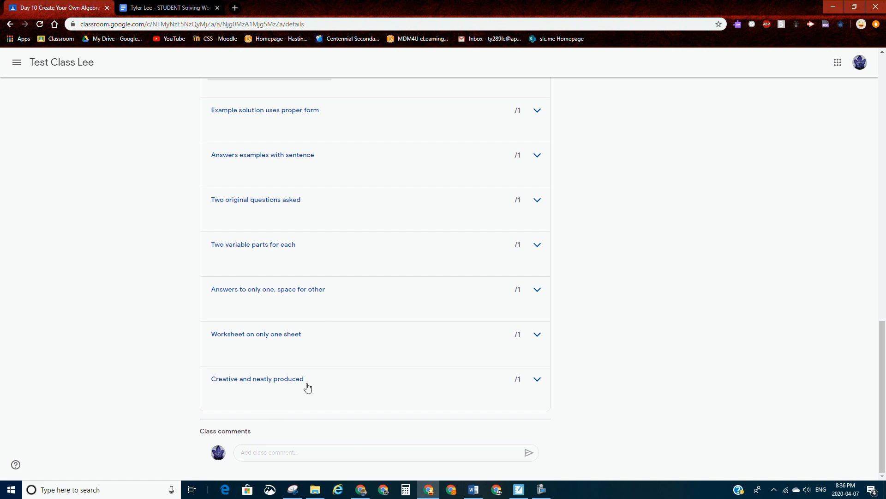
pyautogui.scroll(15, 416, 384)
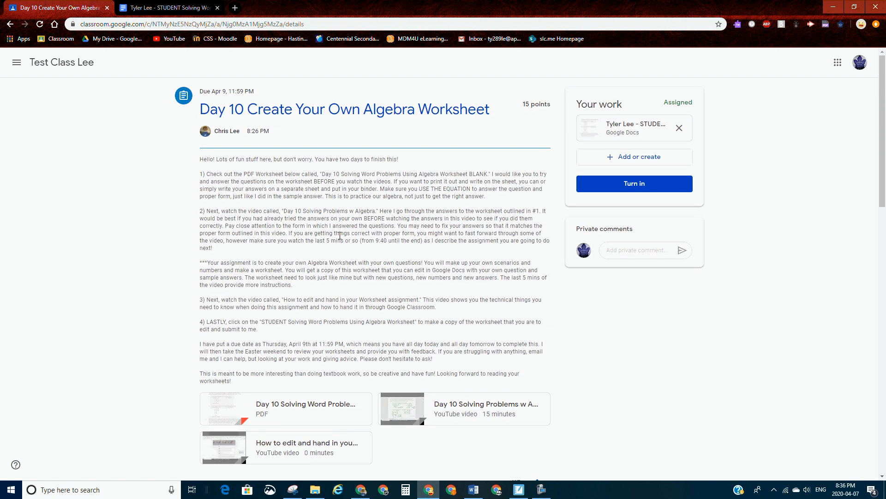
pyautogui.click(154, 7)
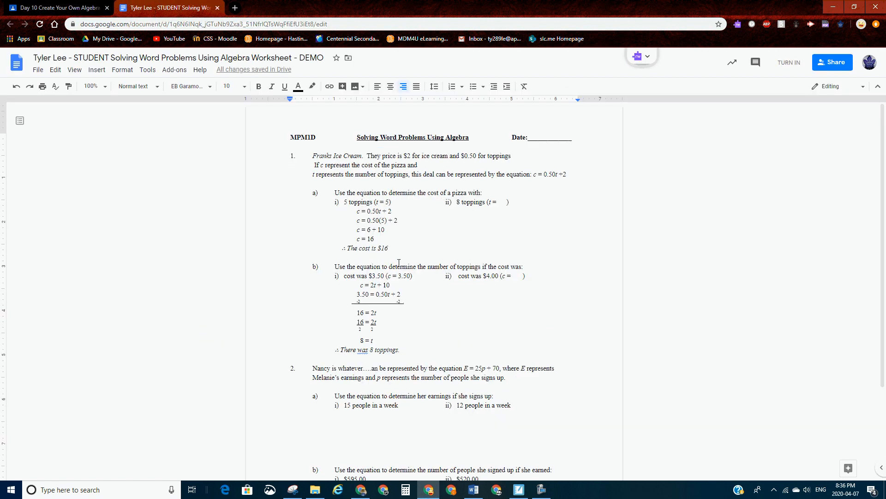
pyautogui.click(88, 8)
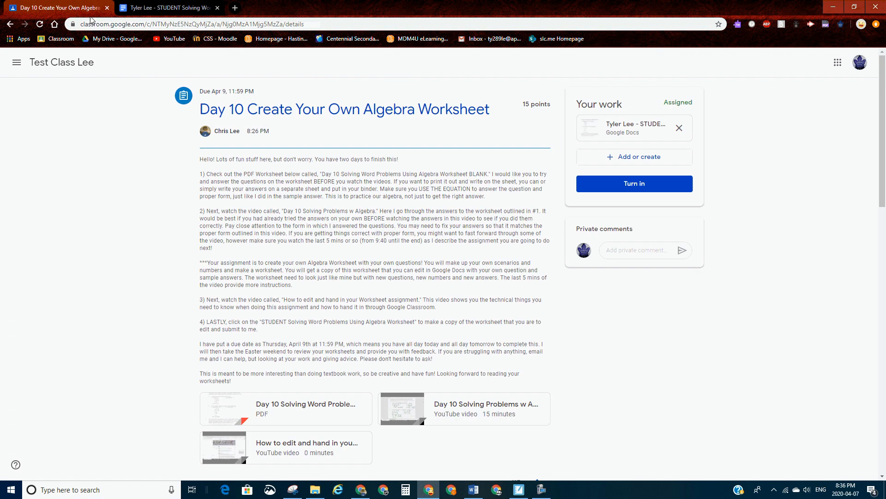
pyautogui.scroll(-15, 383, 339)
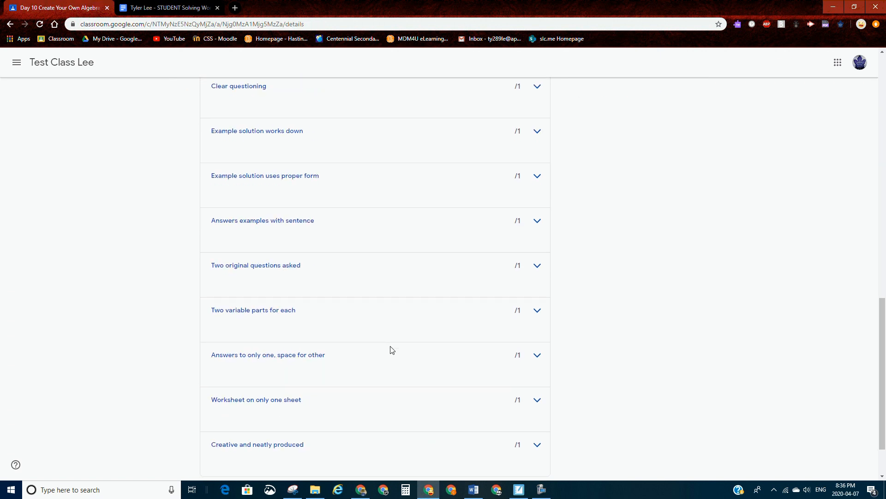
pyautogui.scroll(15, 392, 350)
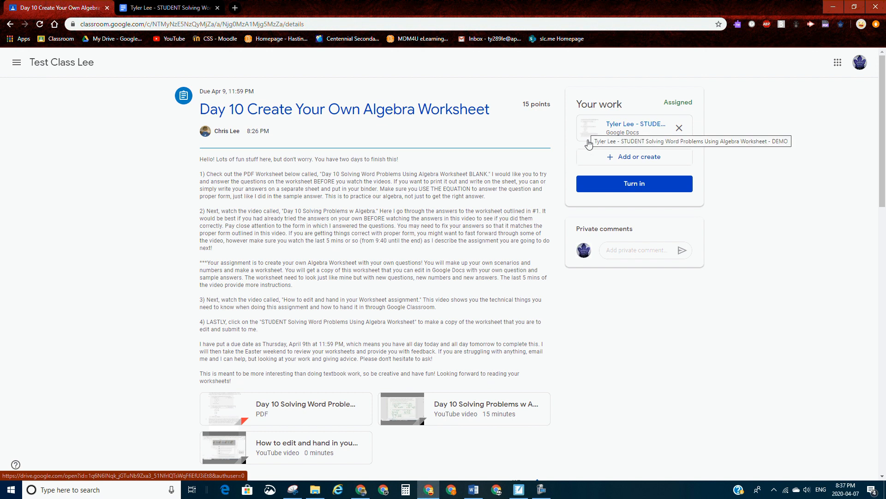
pyautogui.click(187, 9)
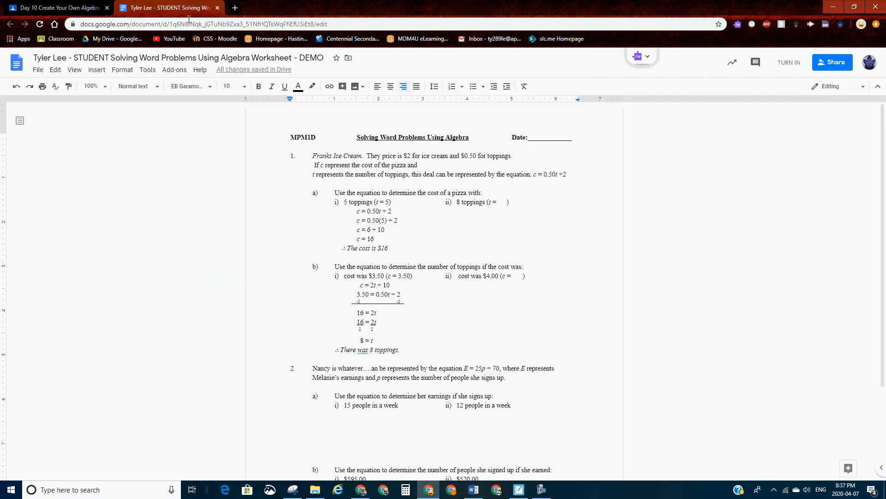
pyautogui.click(70, 8)
# Turn in the Day 10 worksheet and confirm the submission
pyautogui.click(652, 187)
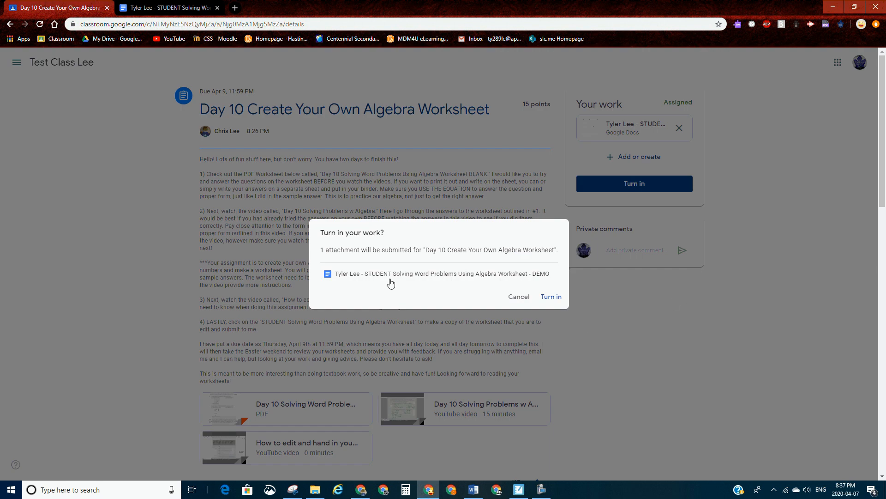
pyautogui.click(551, 297)
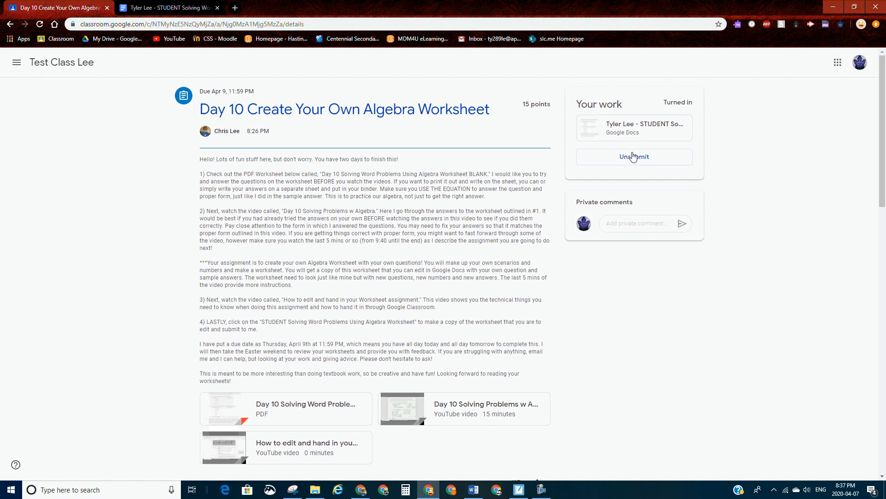
# Post a private comment to the teacher containing 'Help' and 'fjdljsf'
pyautogui.click(636, 226)
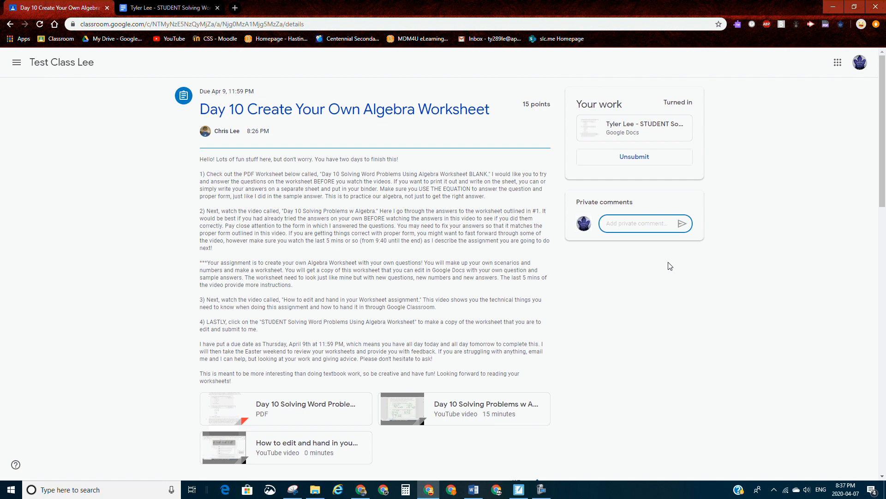
pyautogui.write('Help Mr. Lee  I dont')
pyautogui.write('fjdljsf')
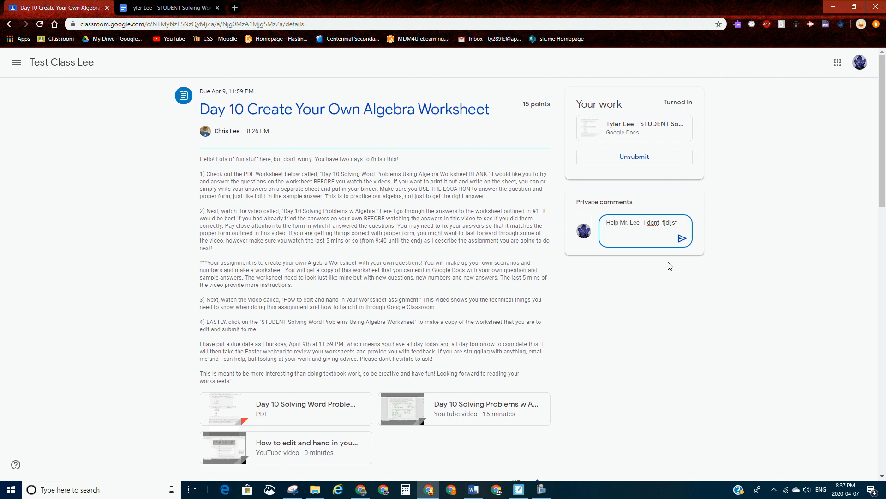
pyautogui.click(682, 239)
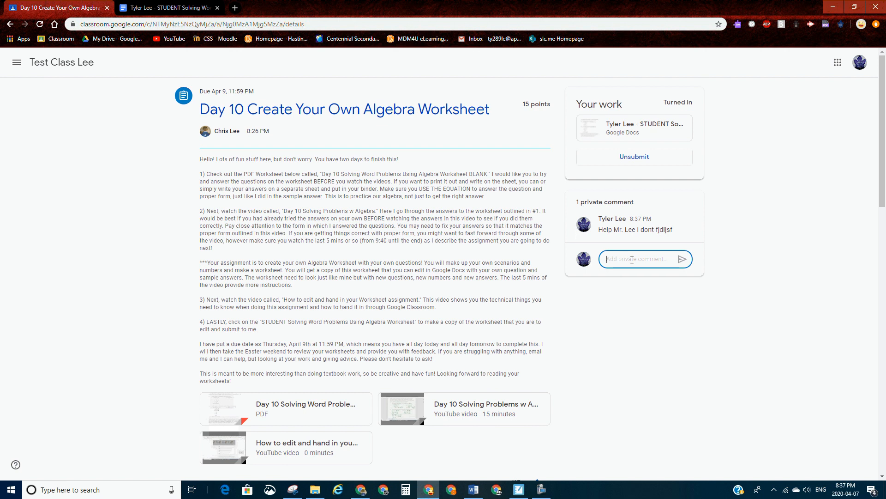
# Draft a follow-up note 'I unsubmitted the work' and check the spelling suggestions for 'unsubmitted'
pyautogui.write('I unsubmitted the work b')
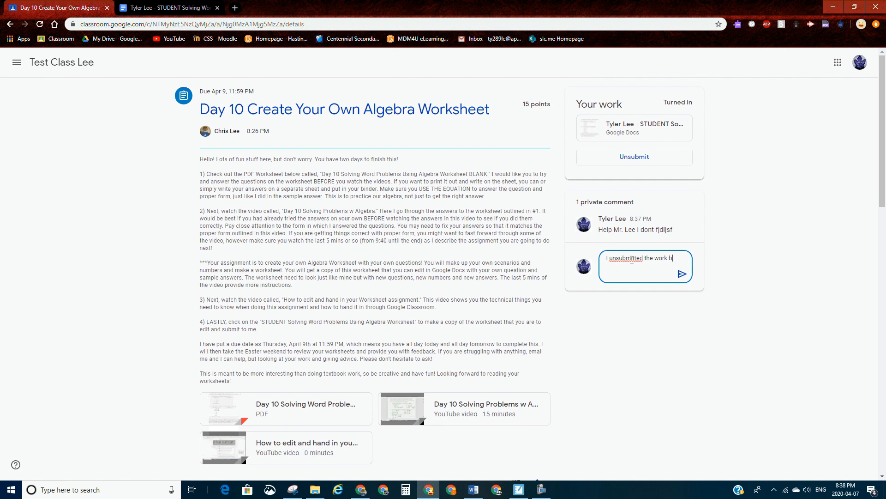
pyautogui.rightClick(631, 259)
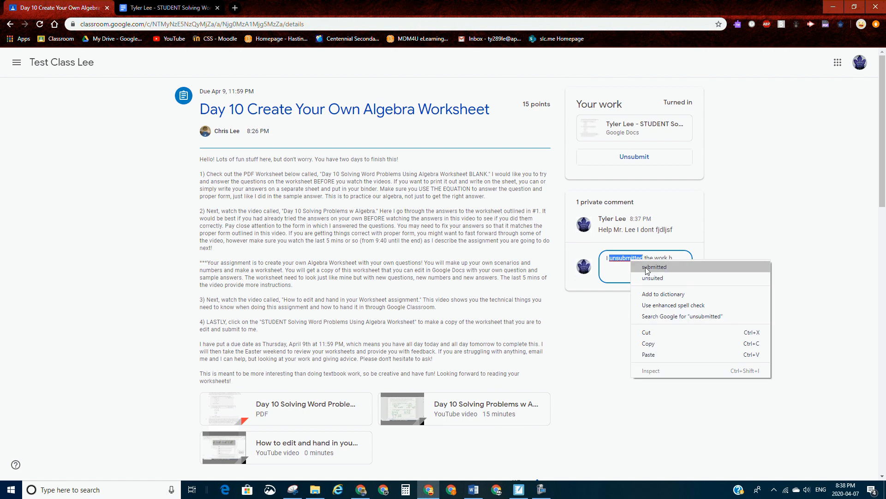
pyautogui.click(600, 280)
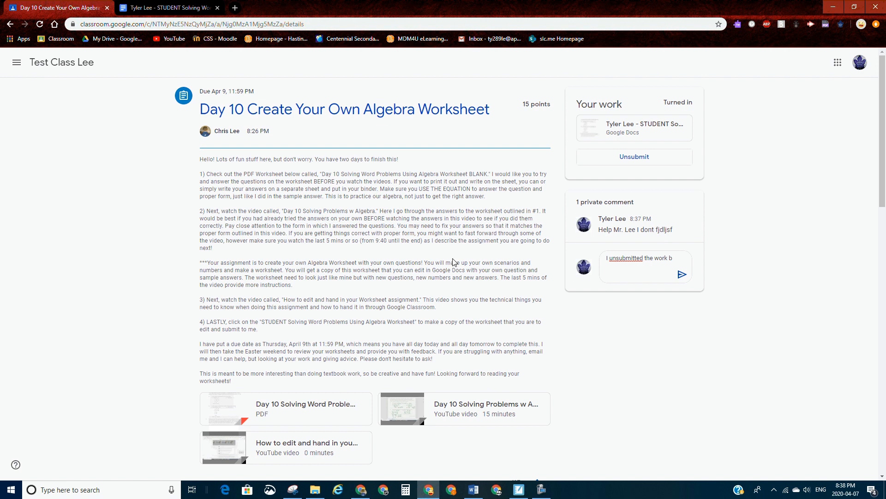
pyautogui.scroll(-2, 453, 262)
pyautogui.scroll(2, 454, 262)
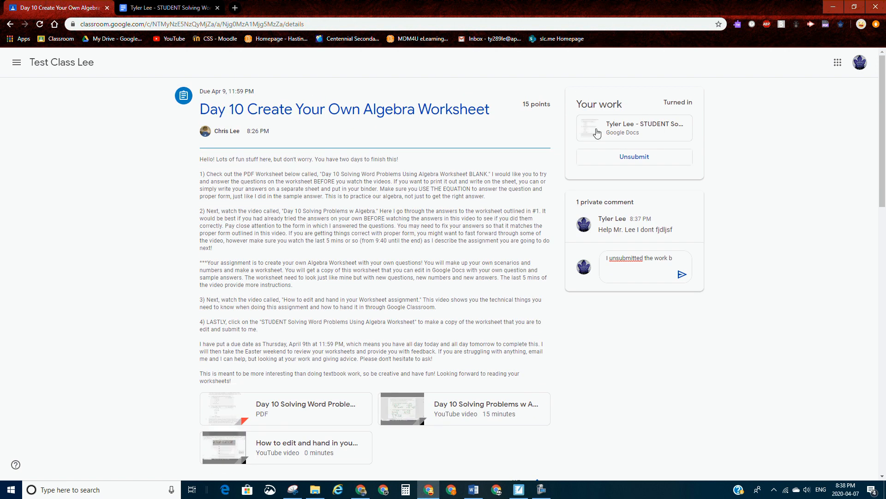